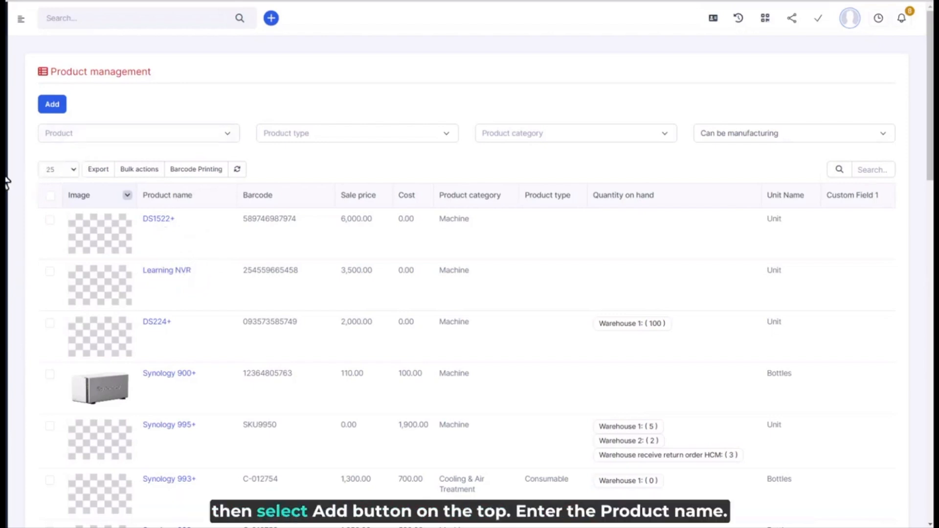
Start a new product in product management and name it Iphone 15
click(56, 107)
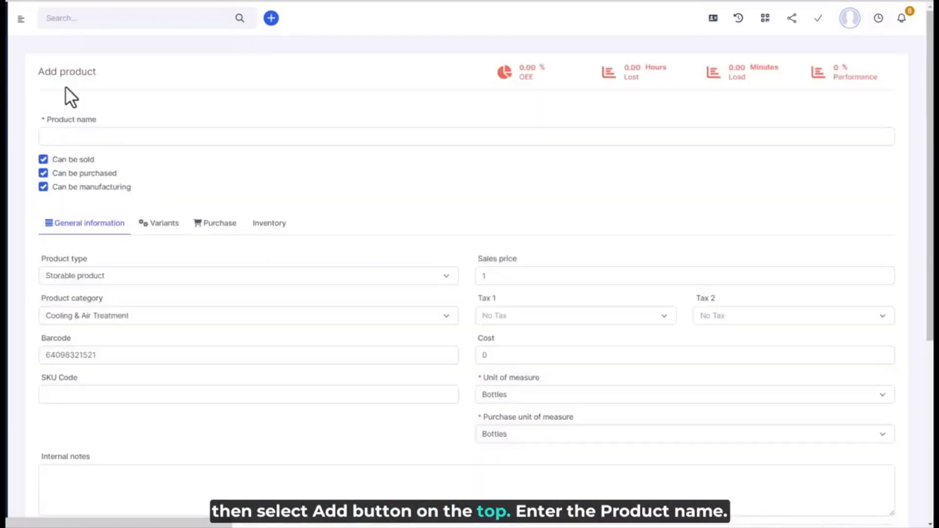
click(162, 136)
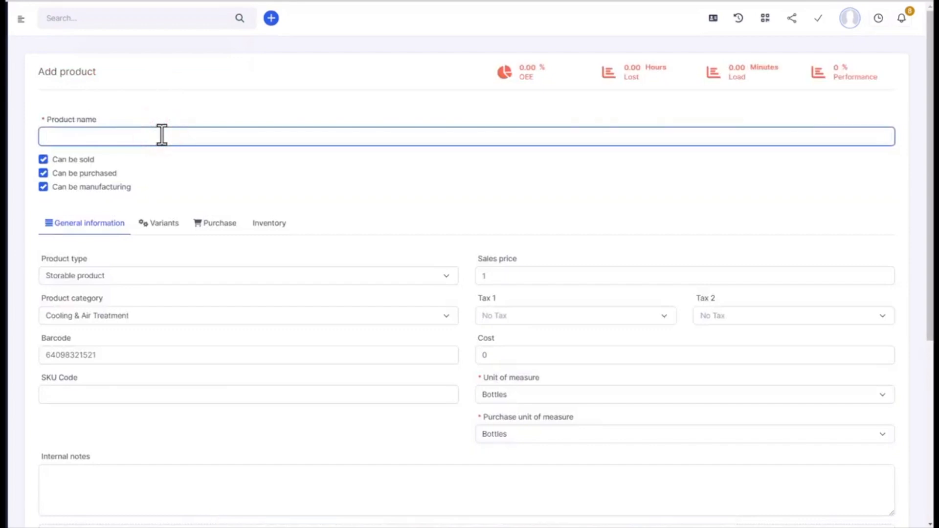
text(Iphone 15)
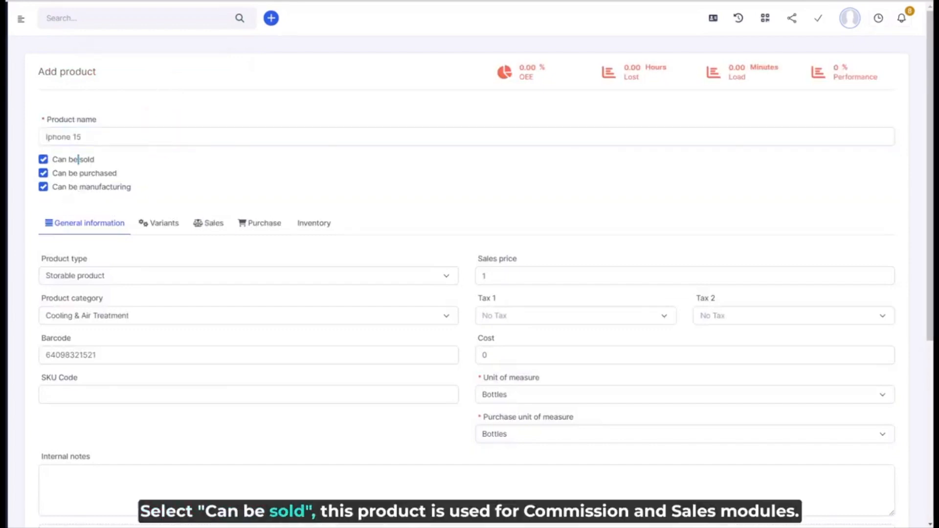
Switch the Can be sold, Can be purchased and Can be manufacturing options off and back on one by one
click(78, 160)
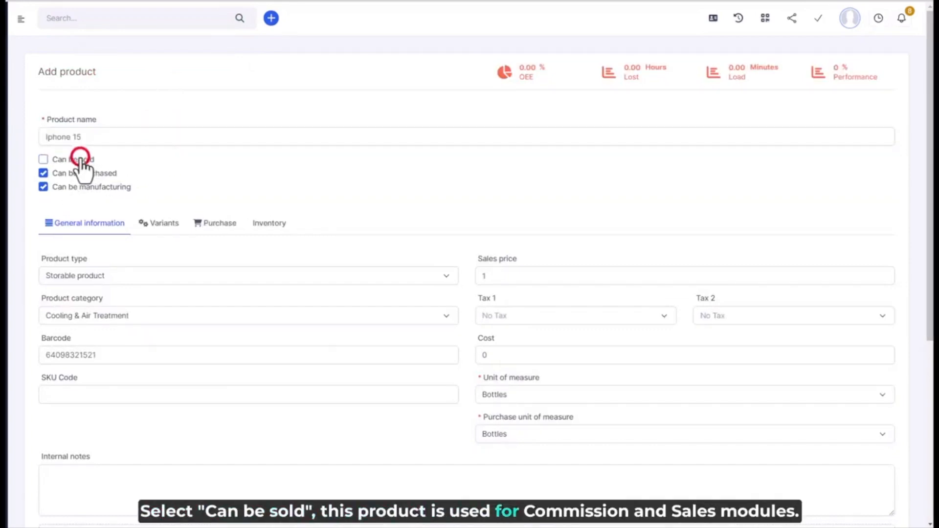
click(81, 161)
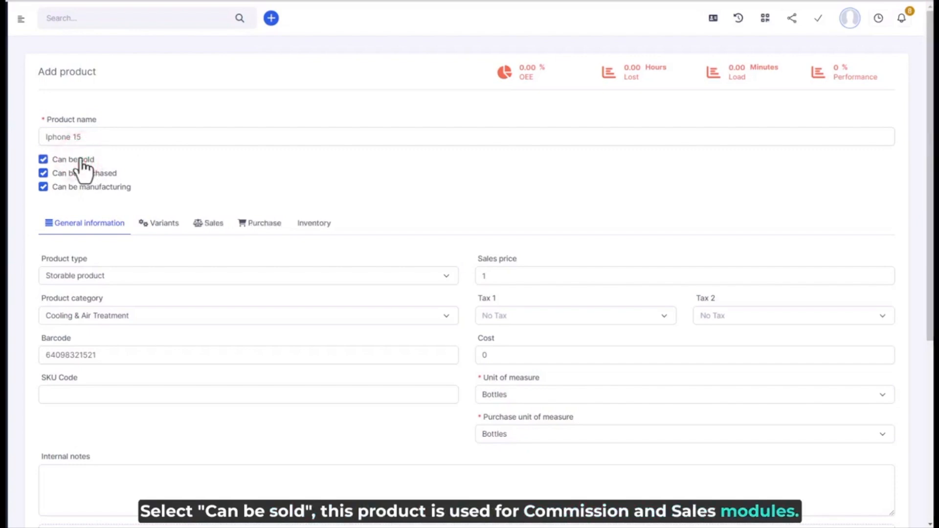
click(81, 173)
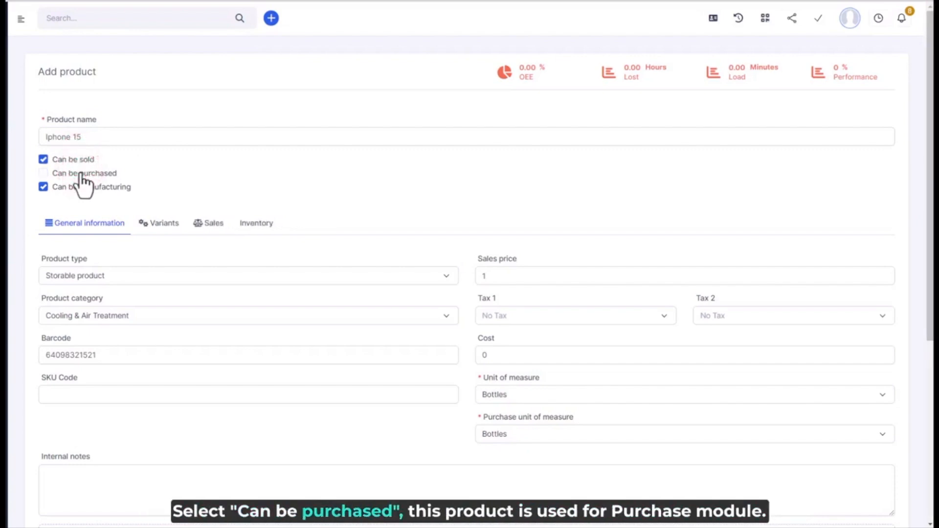
click(81, 175)
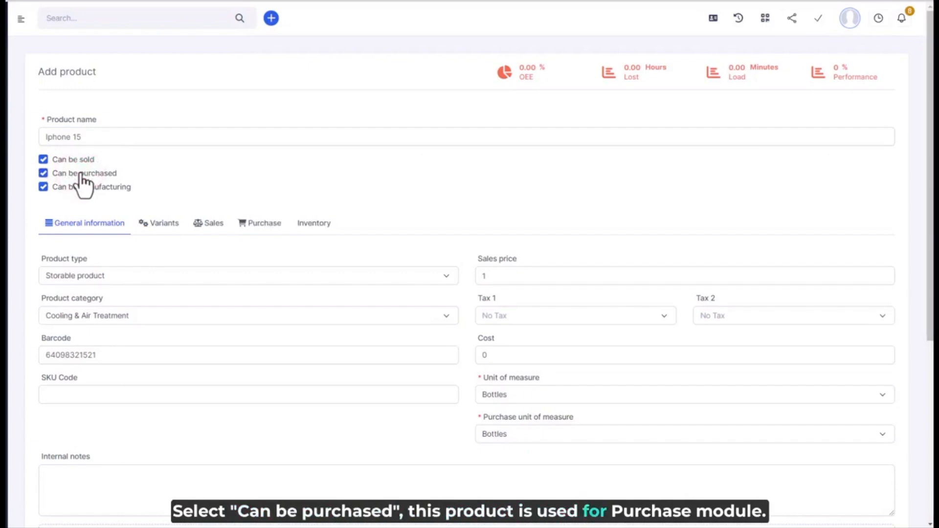
click(81, 187)
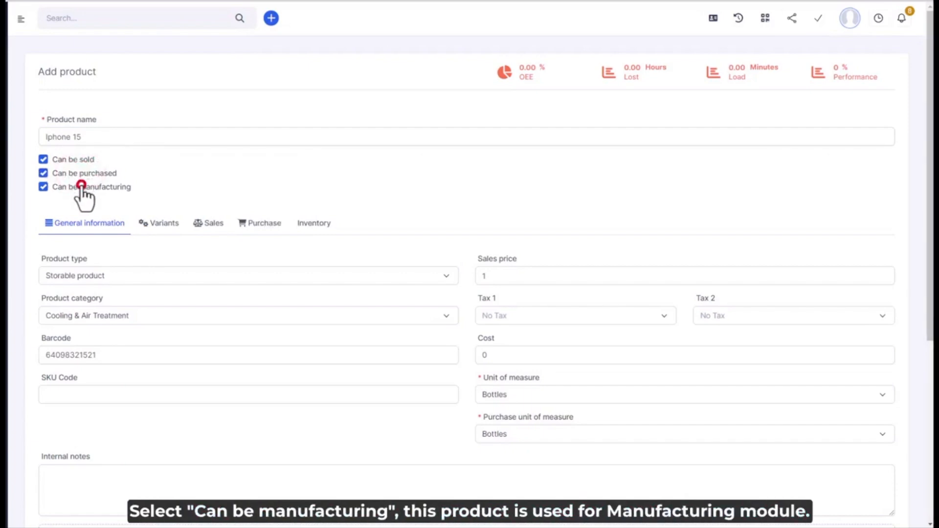
click(82, 187)
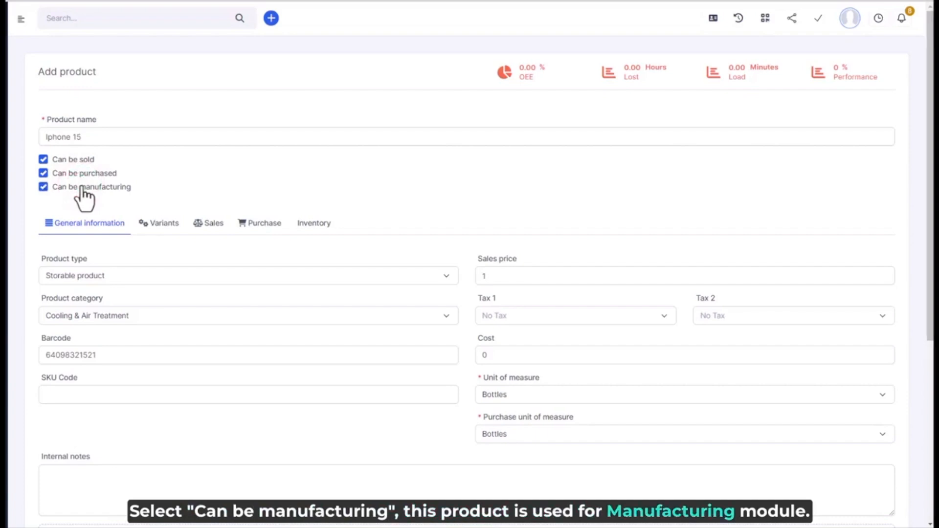
Choose Storable product as the product type and TV & Video Devices as the product category
click(93, 278)
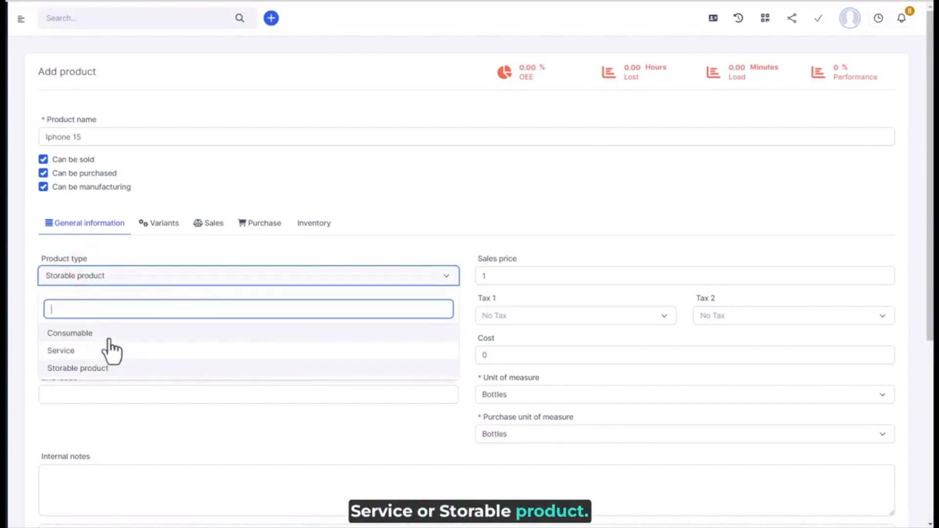
click(96, 370)
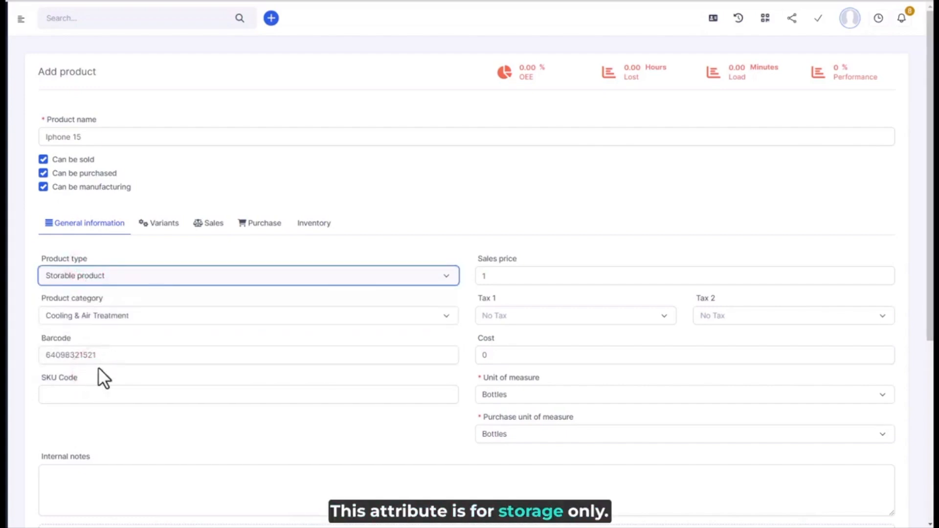
click(122, 317)
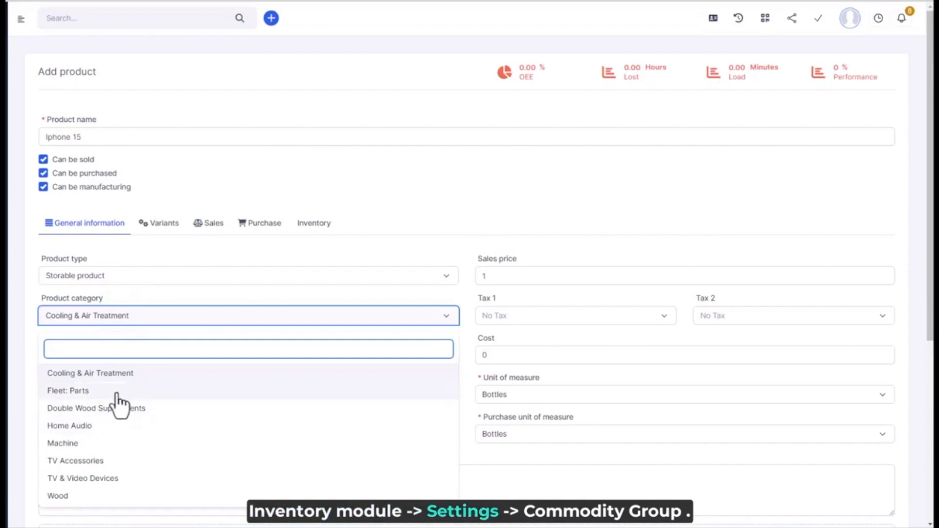
click(86, 480)
Enter SKU_352 as the product's SKU code, leaving the barcode and internal notes as they are
click(111, 356)
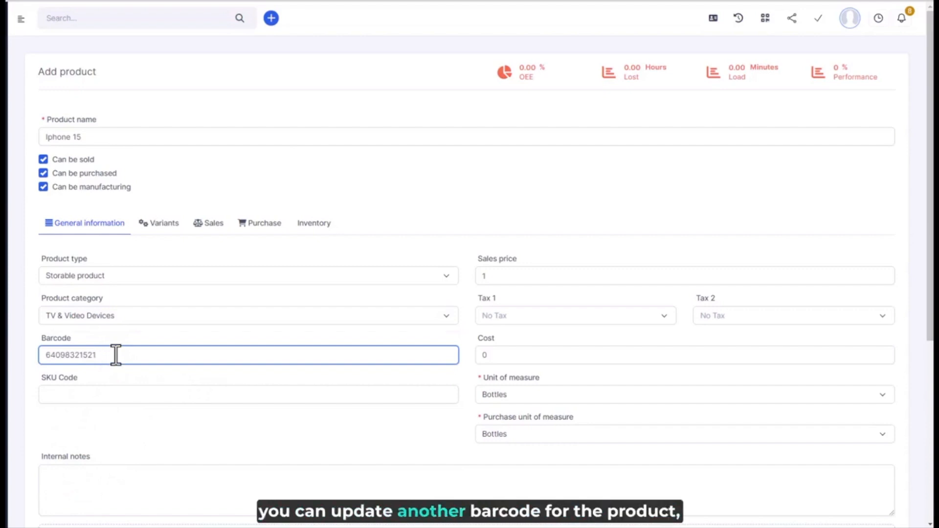
click(101, 396)
text(S)
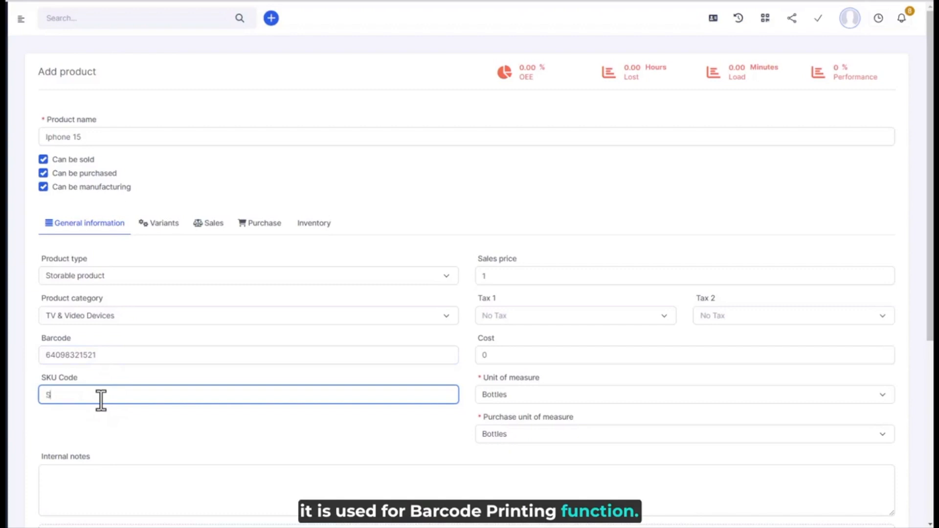
text(KU_352)
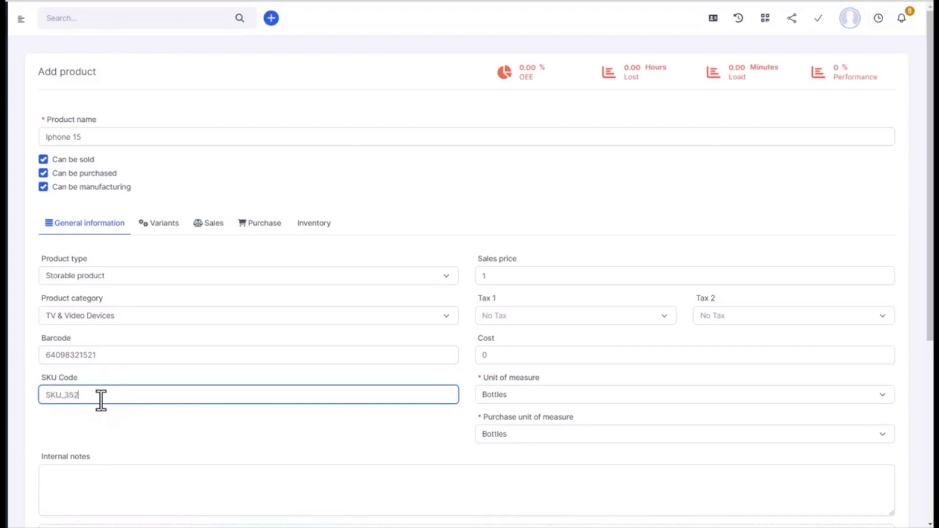
scroll(101, 400, down, 1)
click(130, 432)
Set the sales price to 100 and Tax 1 to 5.00% VAT5%
click(513, 221)
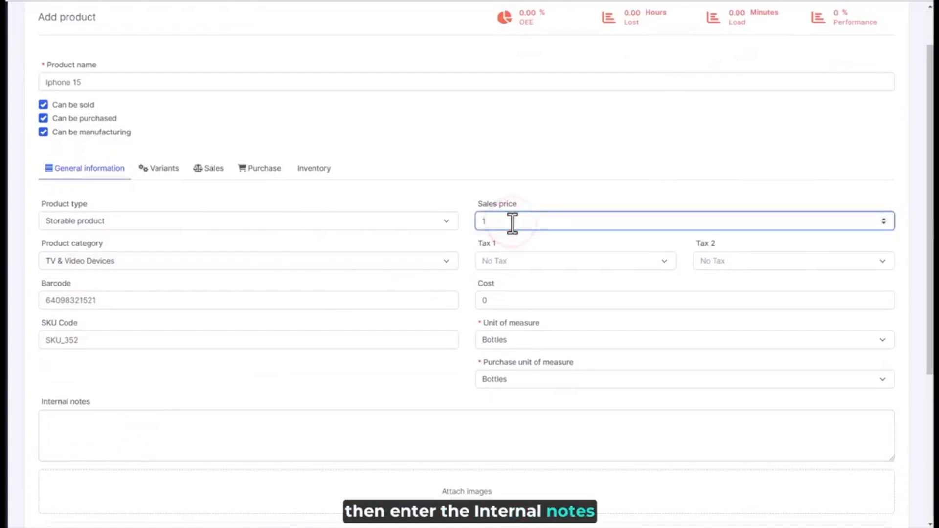
click(535, 268)
click(504, 304)
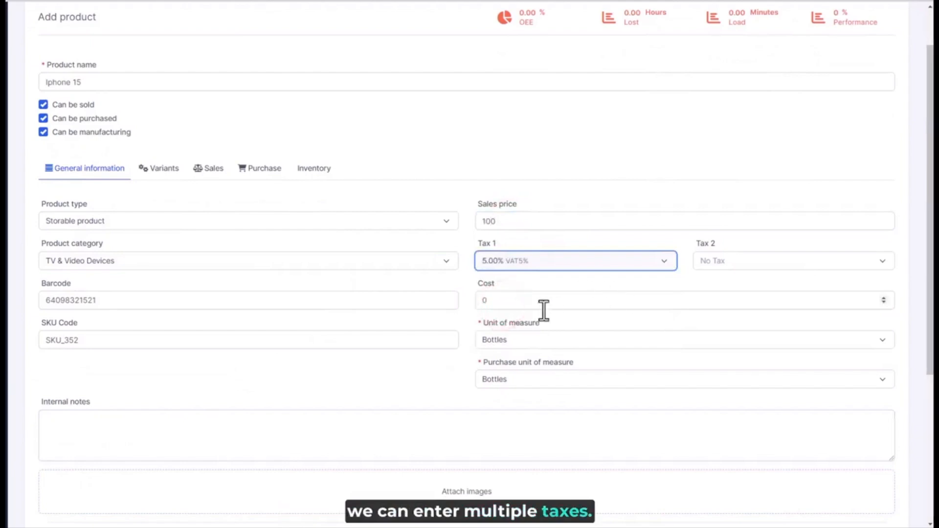
Clear the product's cost value so that the field is empty
click(513, 300)
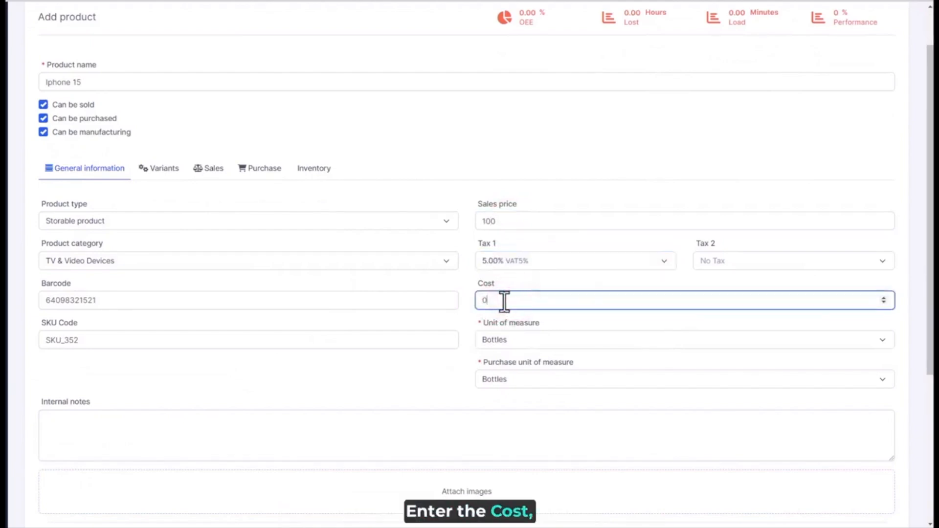
drag(503, 300, 480, 302)
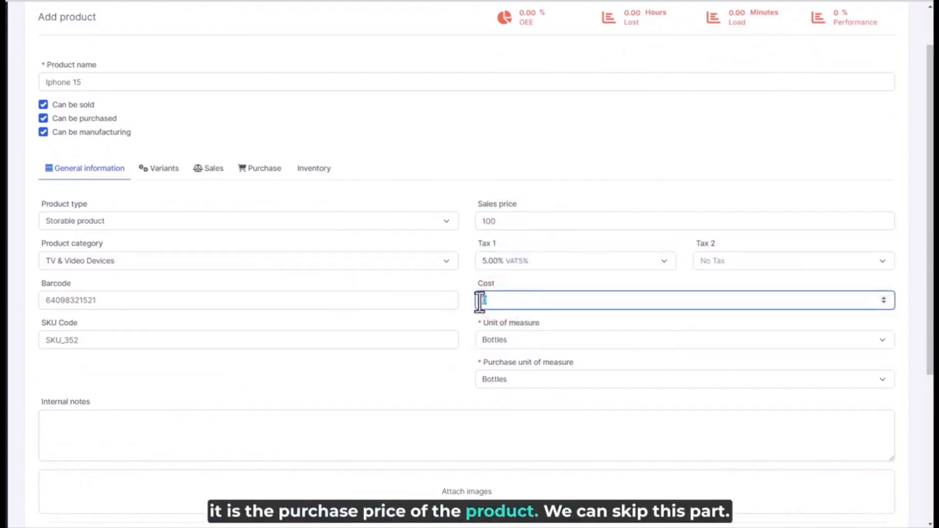
click(573, 280)
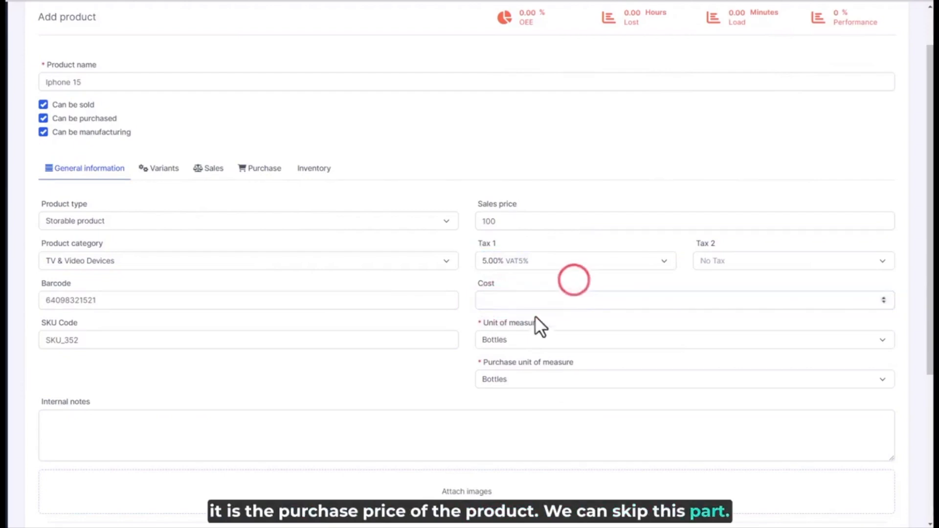
Set both the unit of measure and the purchase unit of measure to Unit
click(518, 338)
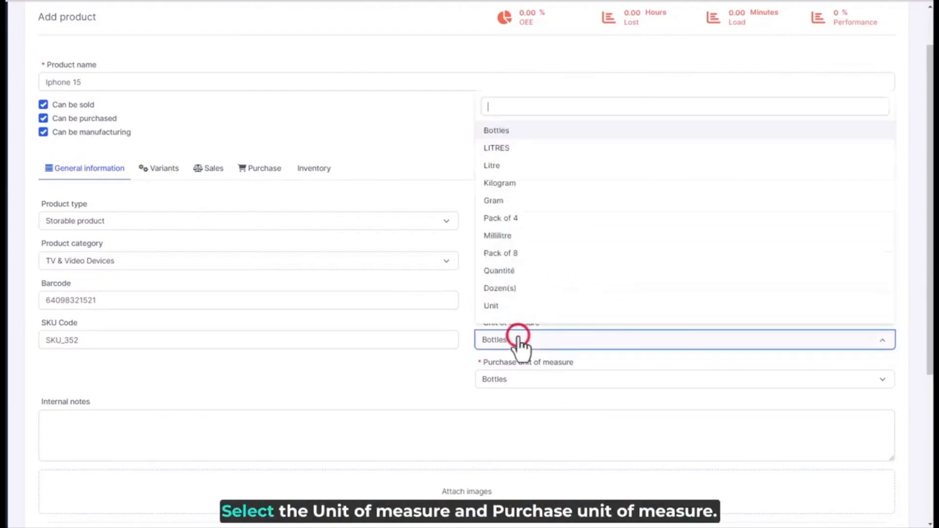
click(518, 306)
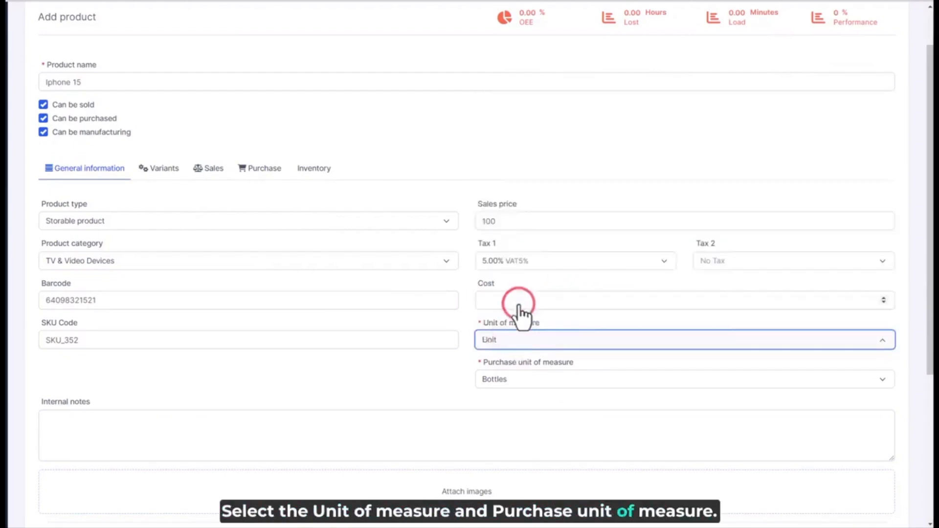
click(510, 380)
click(502, 345)
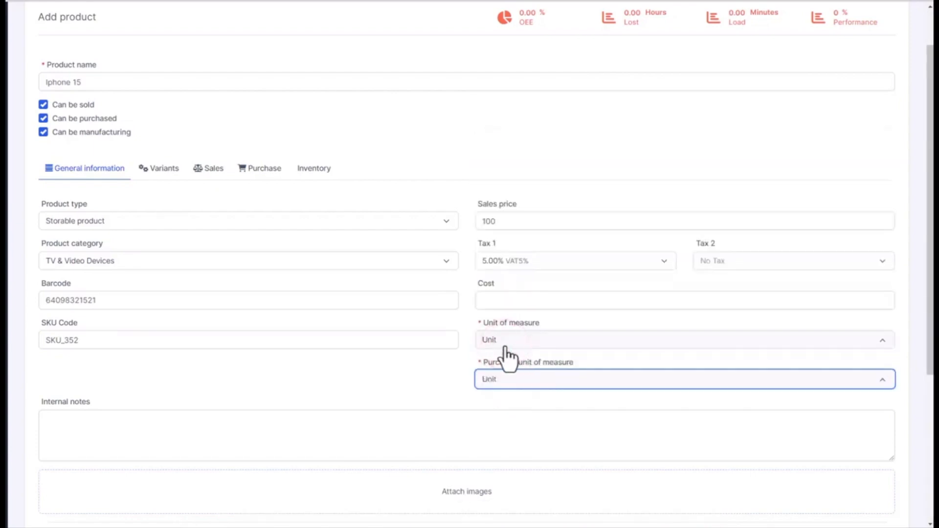
Attach a picture of the phone as an image of the product
scroll(310, 371, down, 3)
click(485, 336)
click(413, 126)
click(653, 309)
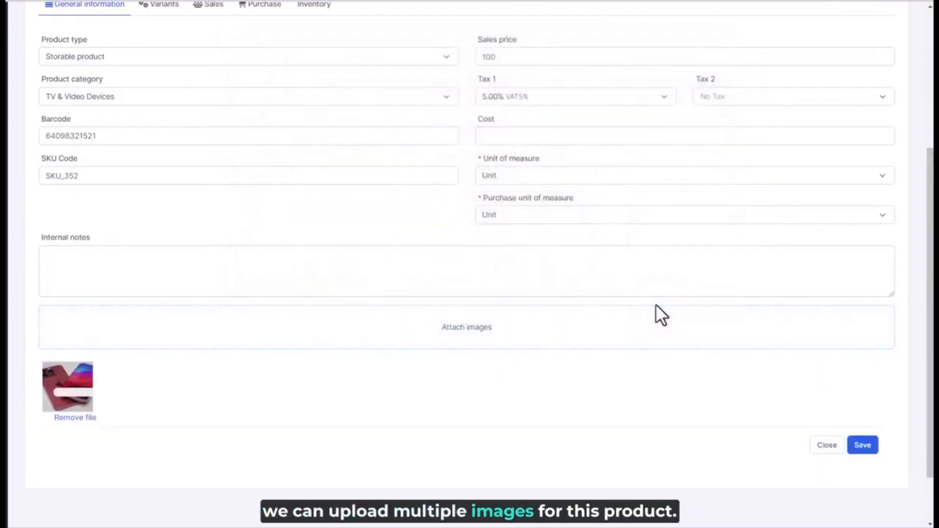
Define a product variation named Color with the options Yellow, Blue, Black
scroll(216, 277, up, 4)
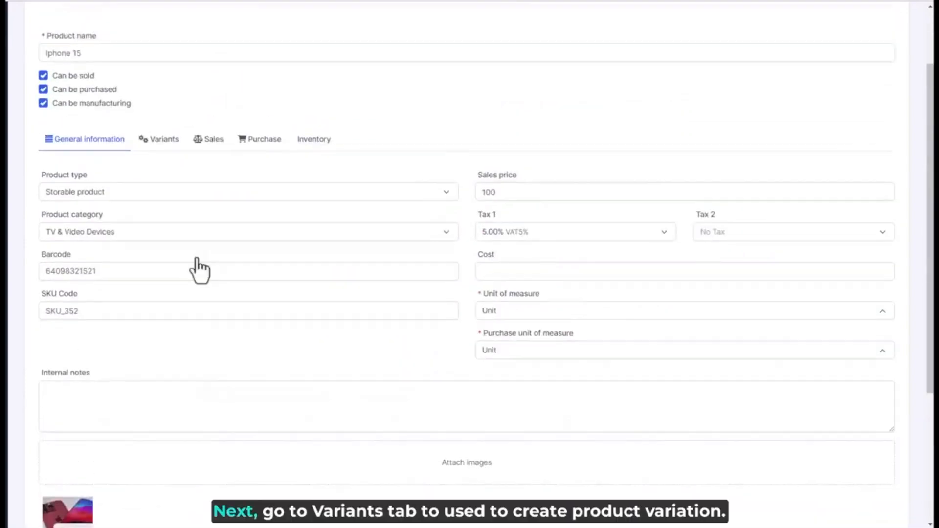
click(159, 169)
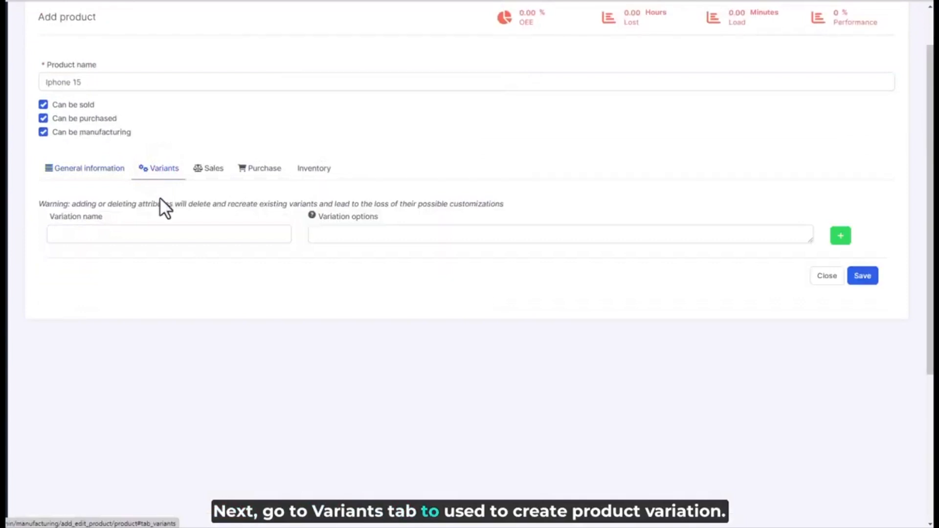
click(159, 235)
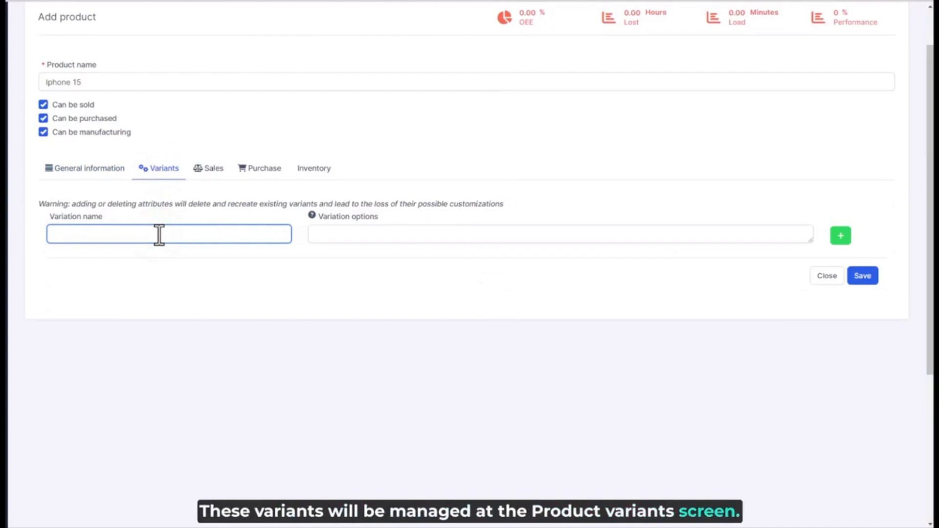
text(Color)
key(Tab)
text(Yellow, )
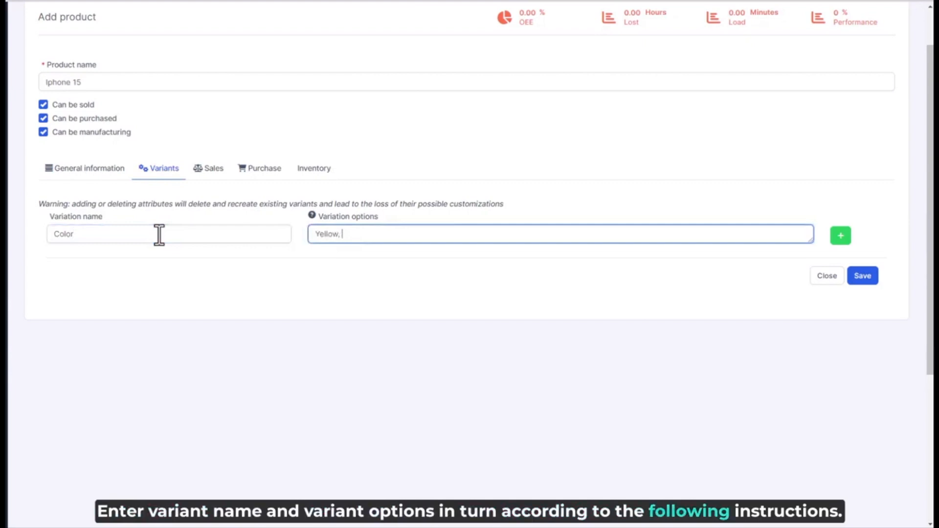
text(Blue)
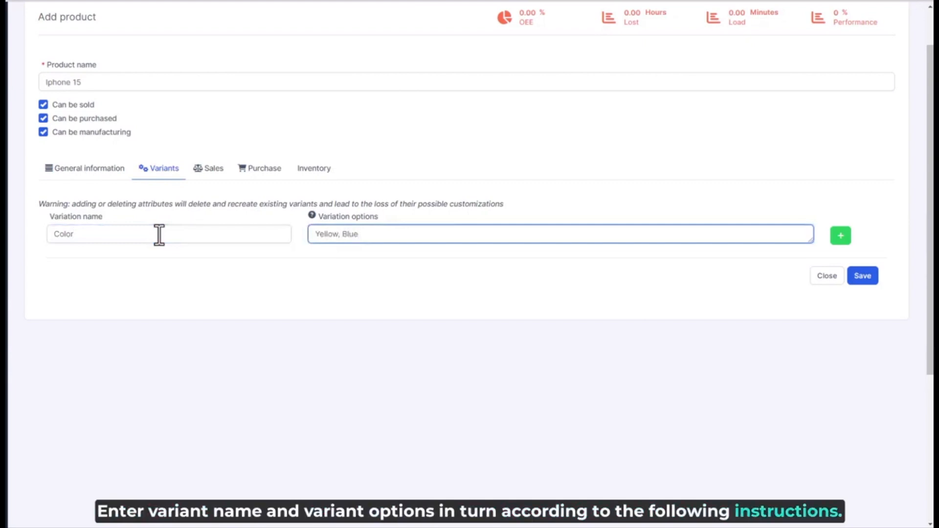
text(, Black)
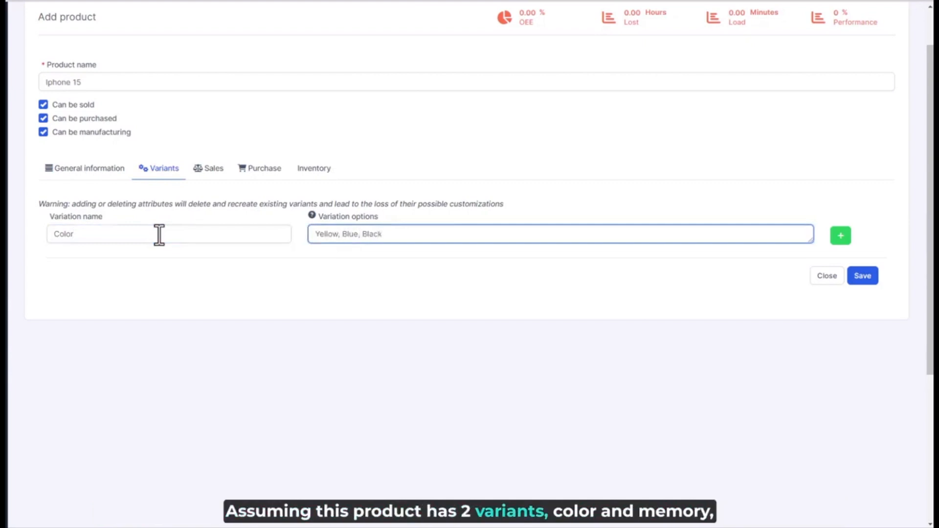
Add a second product variation named Memody with the options 256GB, 1T
click(841, 238)
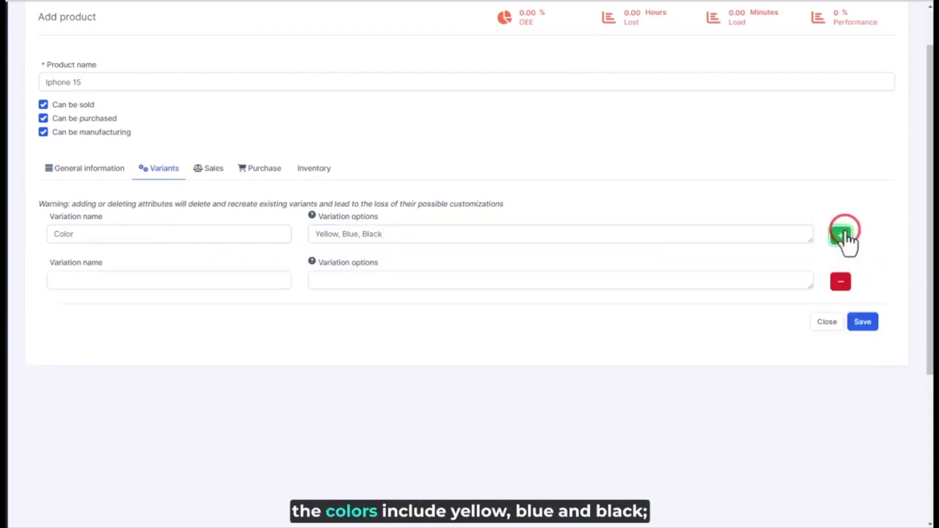
click(143, 280)
text(Memody)
key(Tab)
text(256GB)
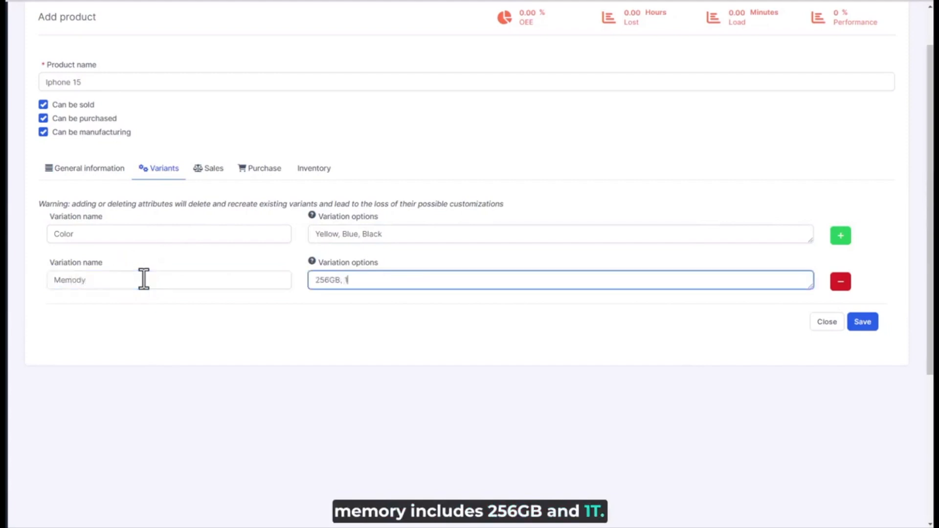
click(425, 323)
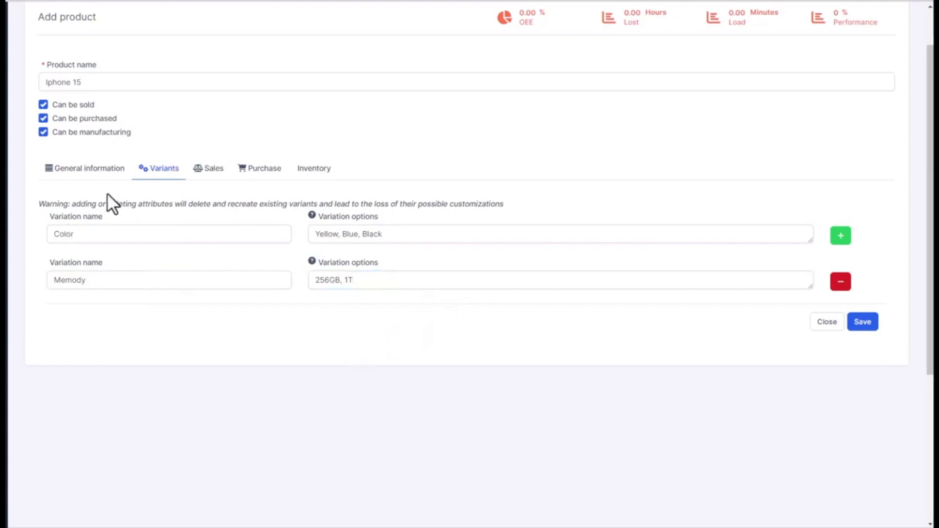
Set the product's invoice policy for sales to Delivered quantities
click(209, 169)
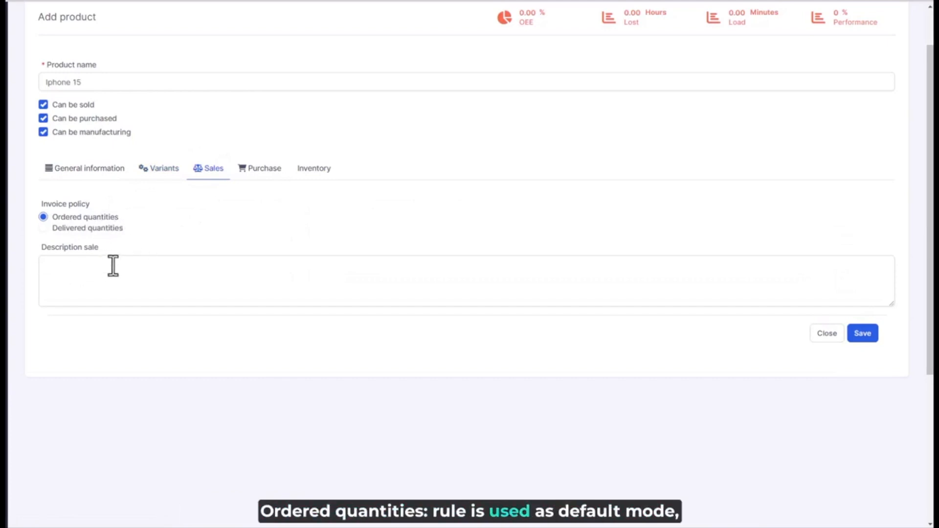
click(107, 227)
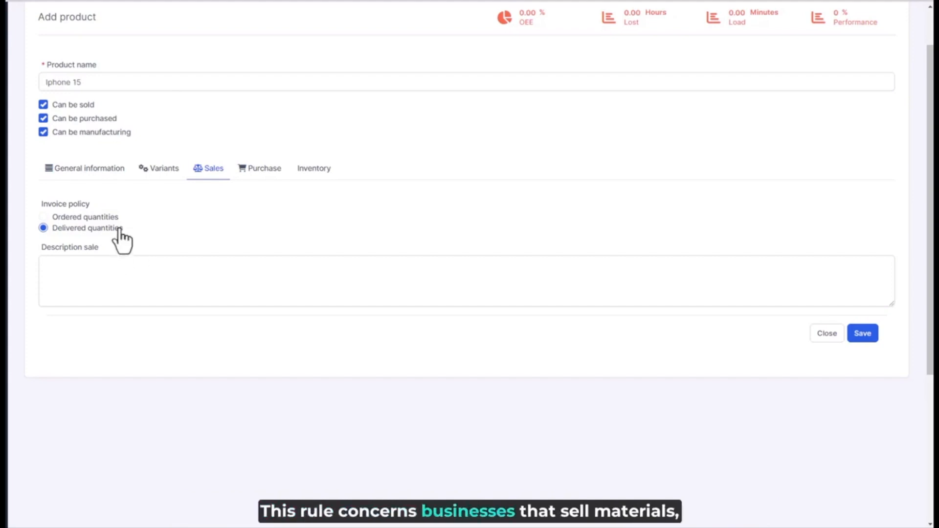
Set the product's invoice policy to Ordered quantities and its vendor tax to 5.00% (VAT5%)
click(96, 217)
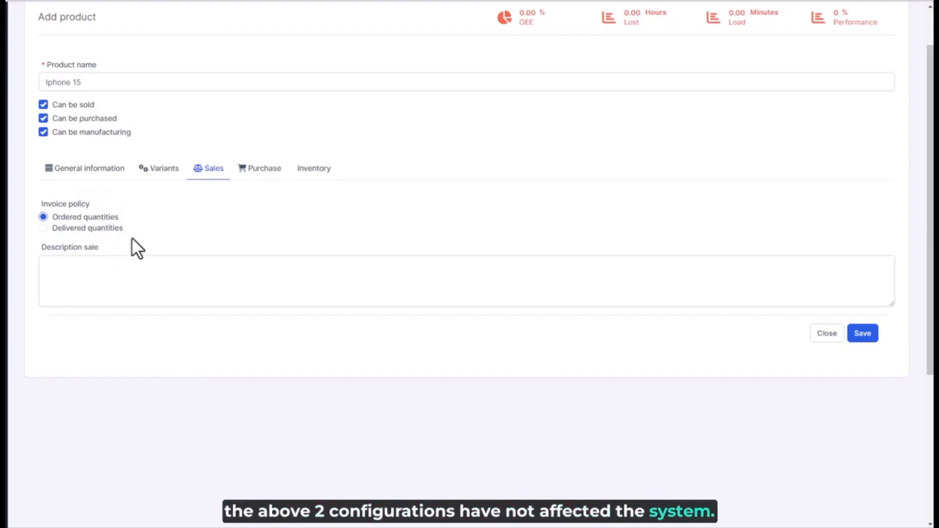
click(248, 175)
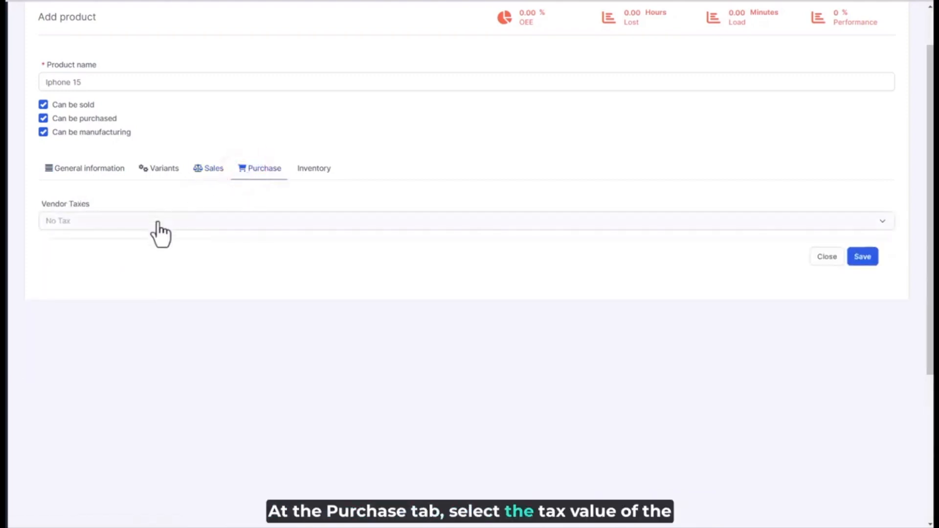
click(157, 224)
click(106, 277)
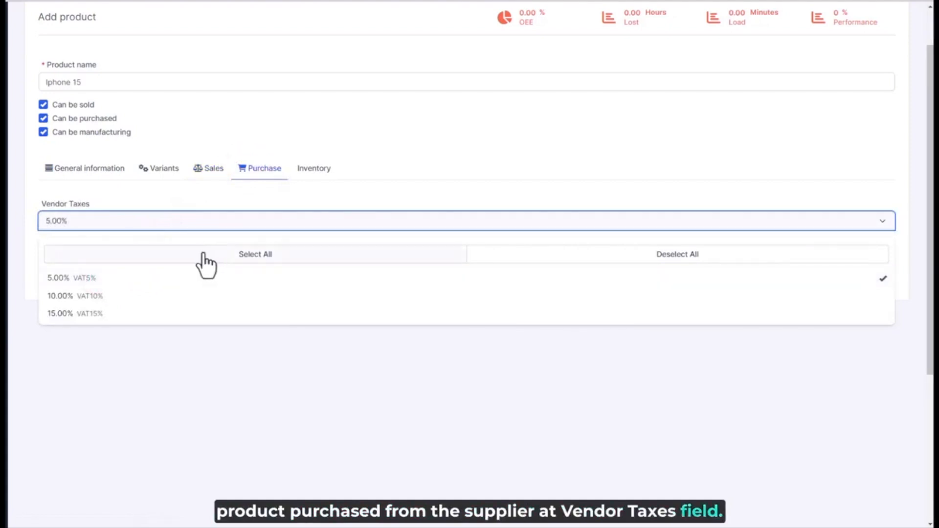
Enable the Replenish on order (MTO) and Manufacture inventory routes for the product and save it
click(315, 171)
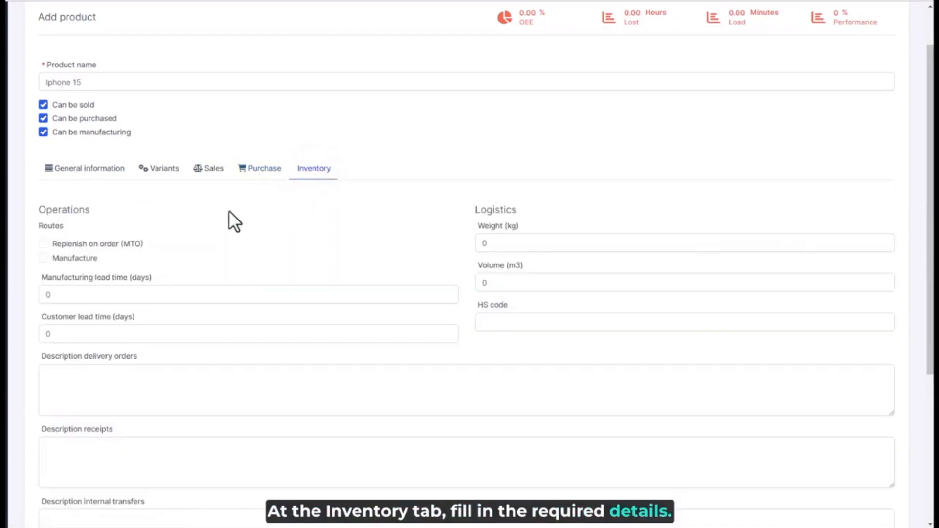
click(121, 245)
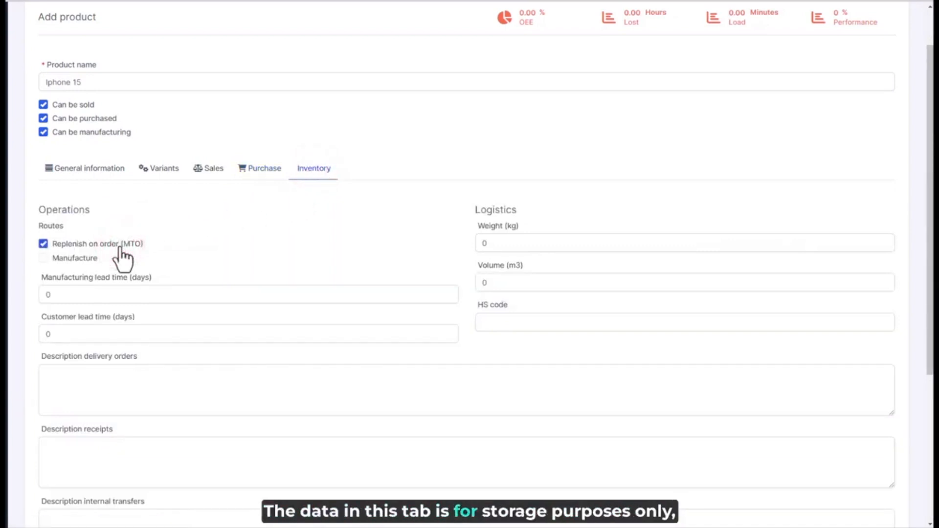
click(89, 259)
scroll(101, 294, down, 2)
click(863, 477)
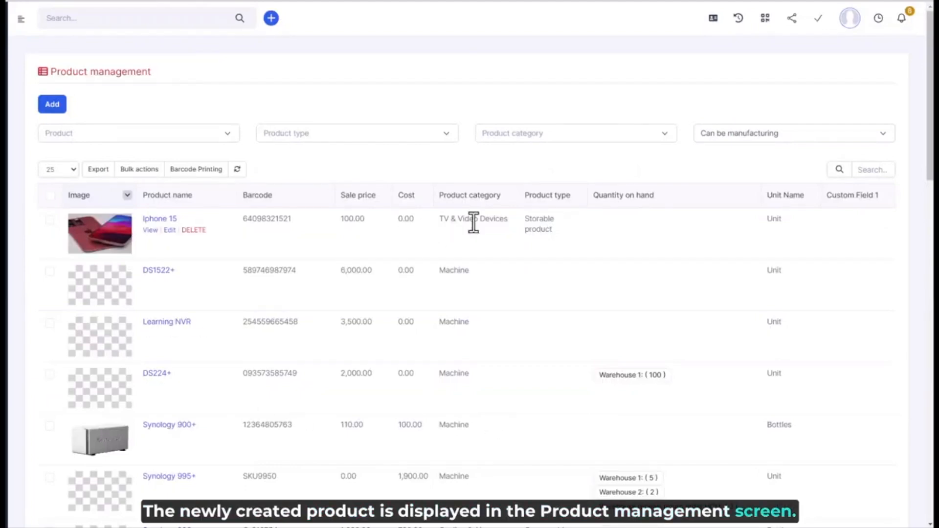
Review the Iphone 15 product's detail page and the variations in its edit form, leaving the form without saving
click(151, 231)
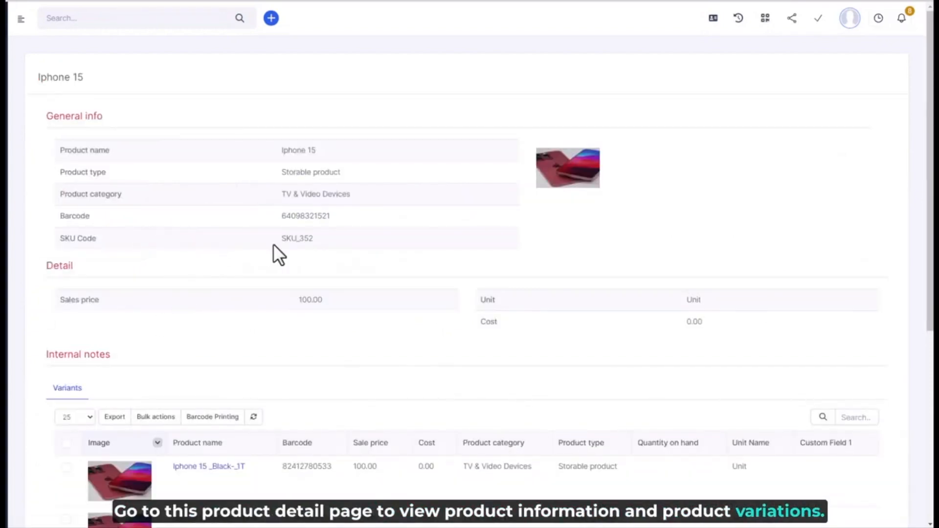
scroll(273, 243, down, 5)
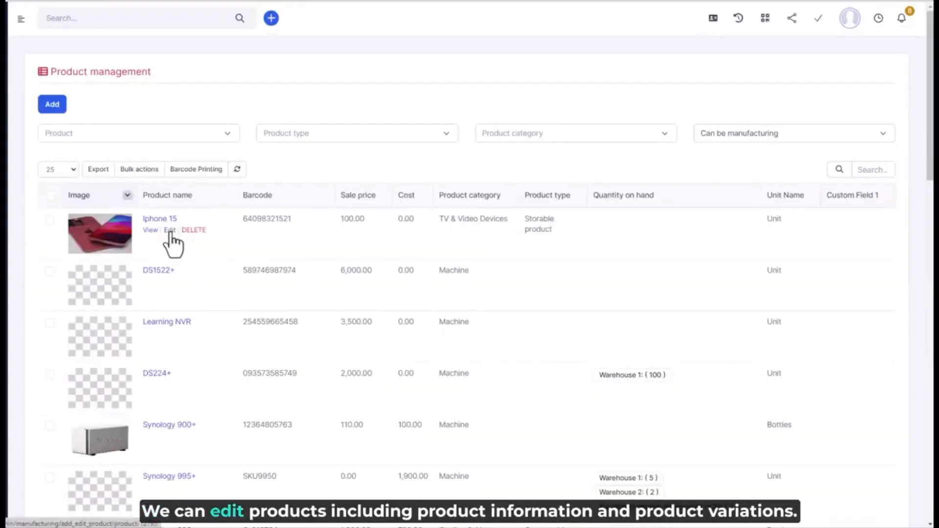
click(170, 231)
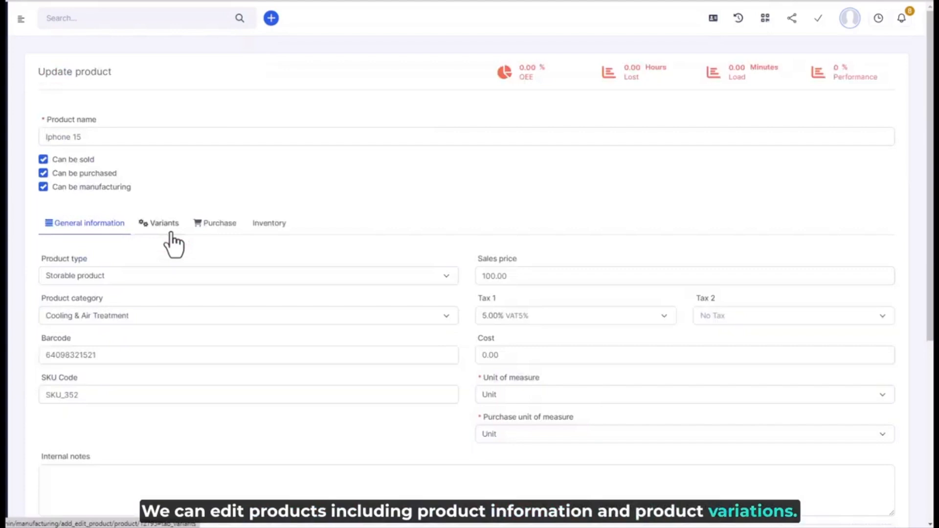
click(171, 234)
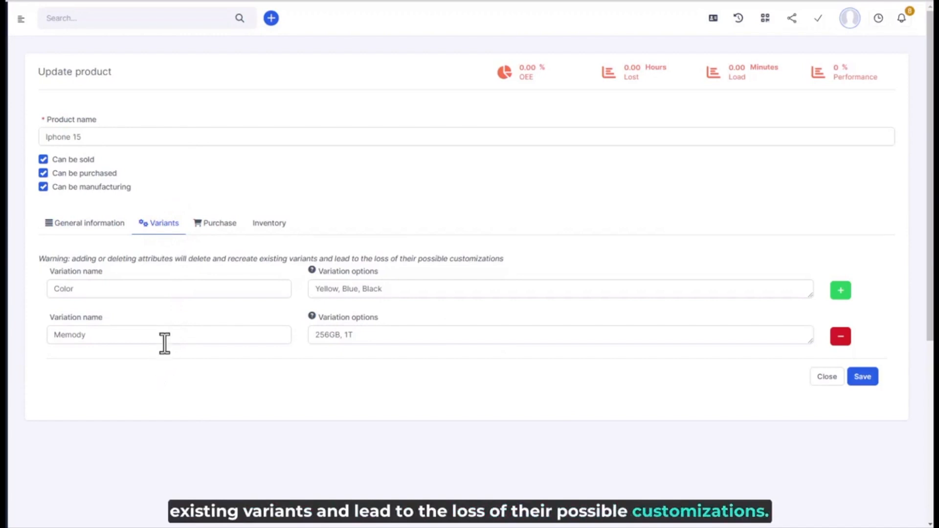
click(825, 379)
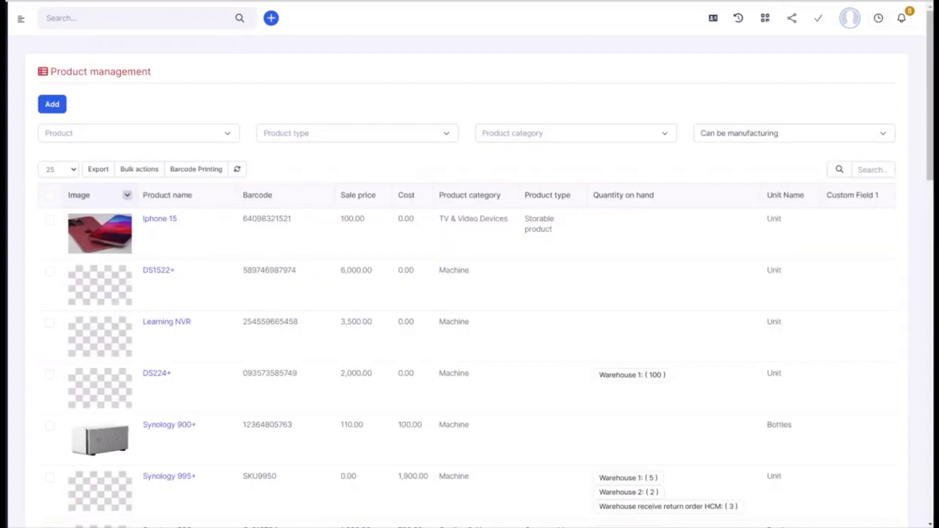
click(51, 195)
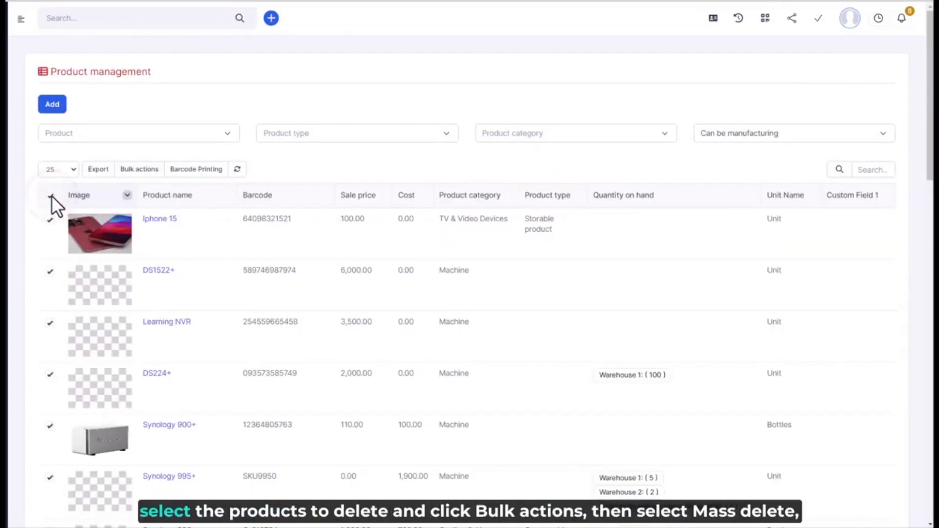
click(140, 169)
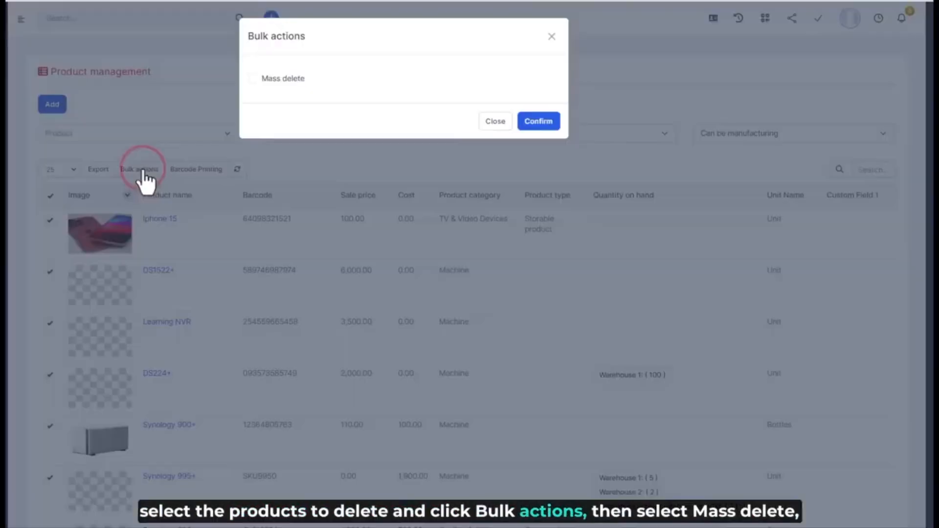
click(292, 83)
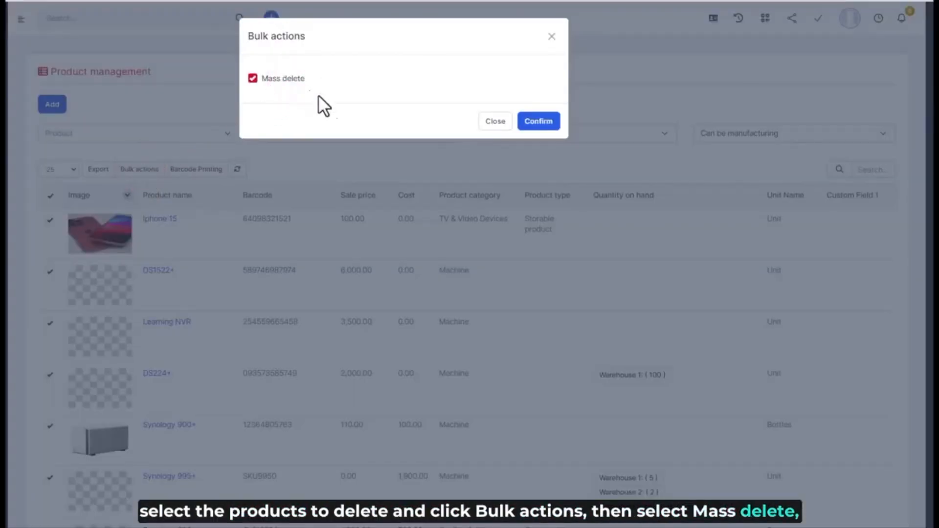
click(495, 123)
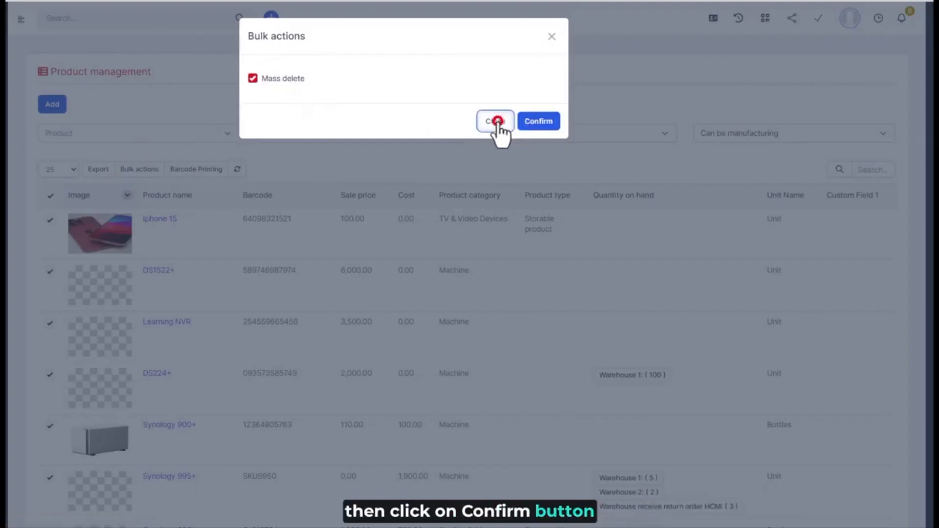
click(50, 195)
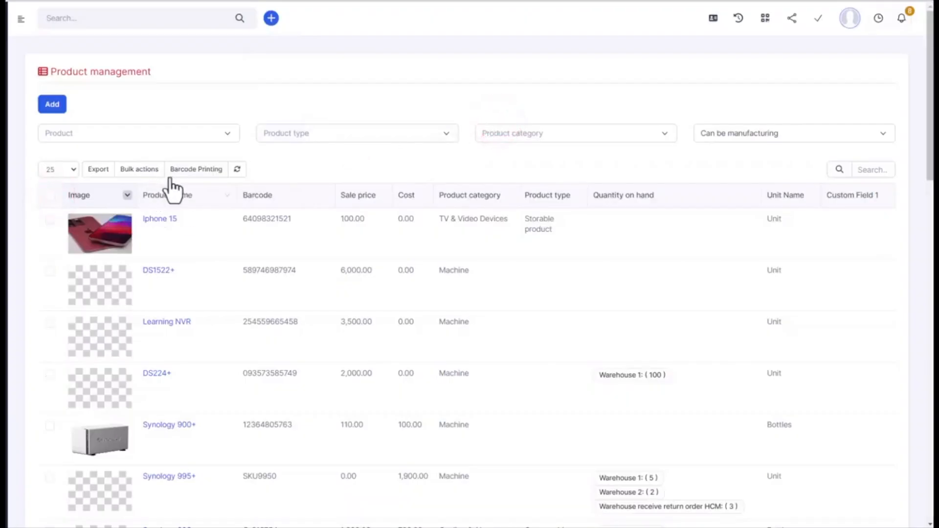
Print barcodes for specific items only, selecting all those that match the search "iphone"
click(196, 170)
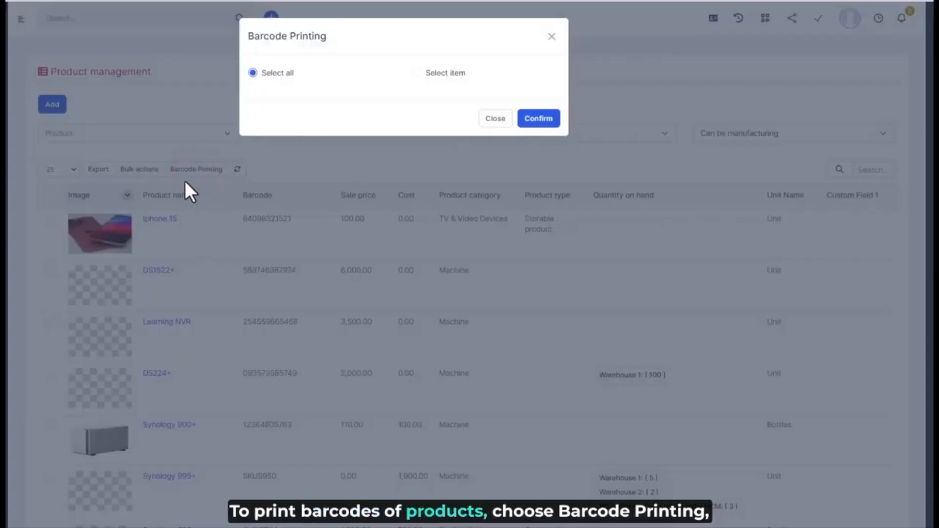
click(452, 73)
text(iphone)
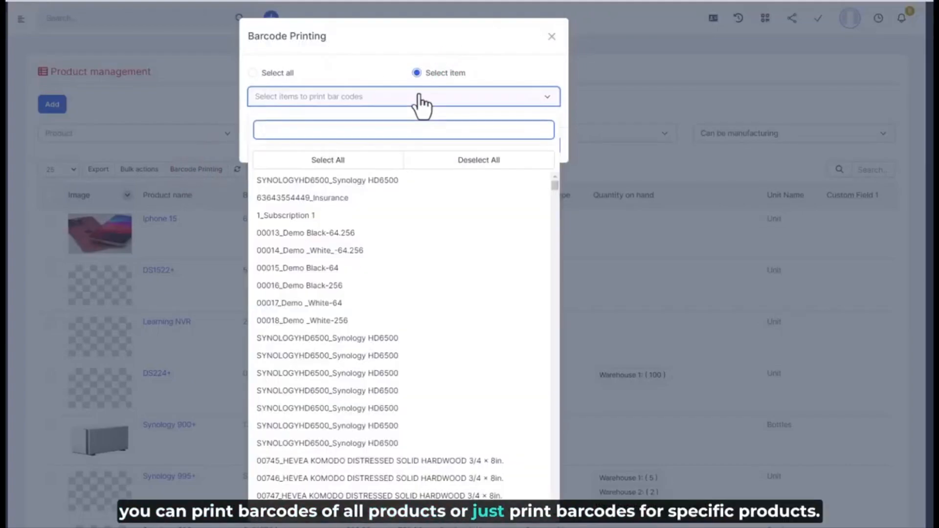
click(389, 159)
click(506, 75)
click(536, 147)
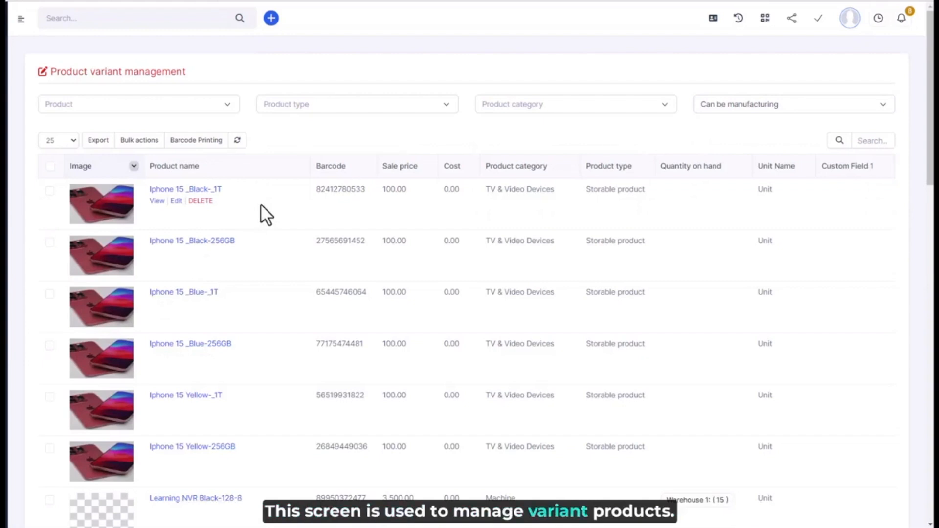
Select all listed product variants and choose Mass delete as the bulk action for them
click(50, 166)
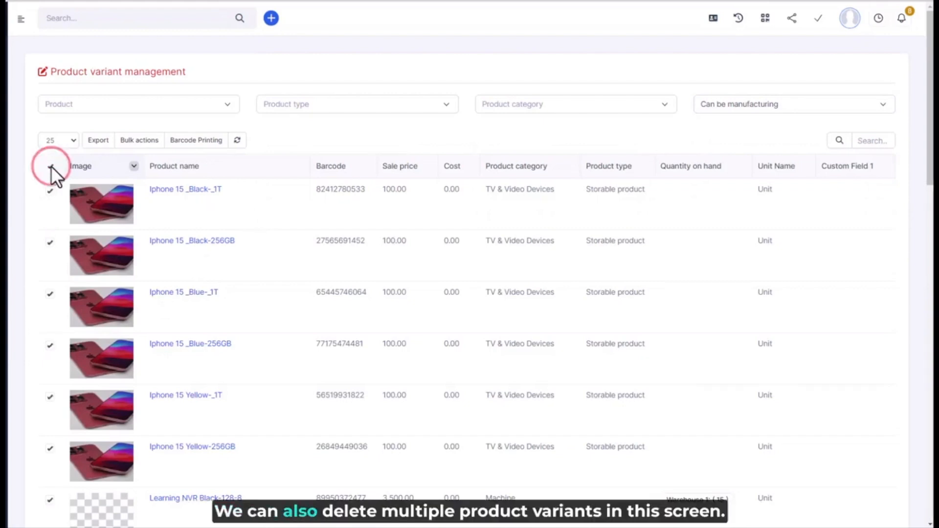
click(139, 140)
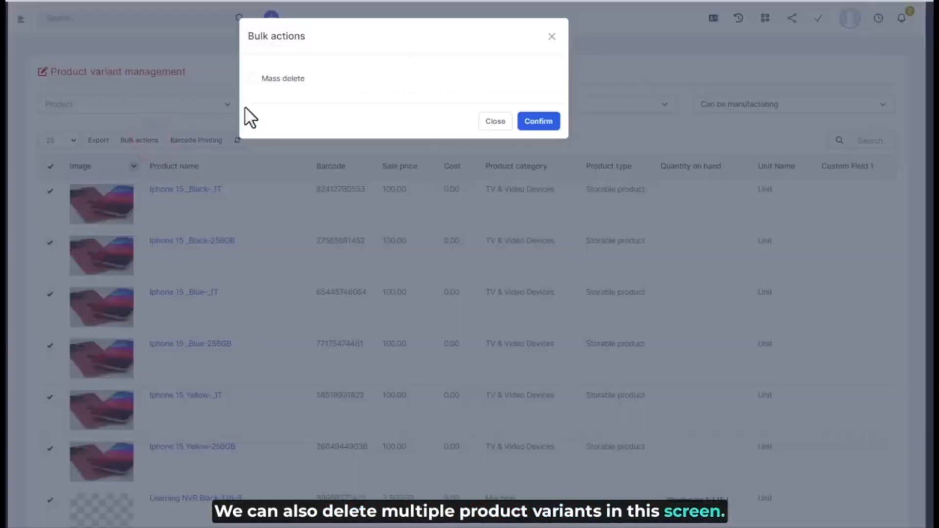
click(274, 82)
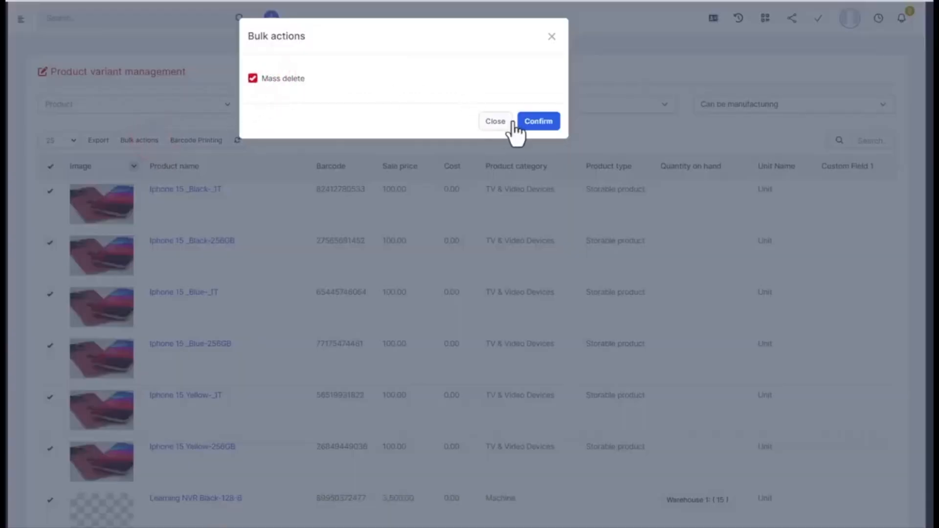